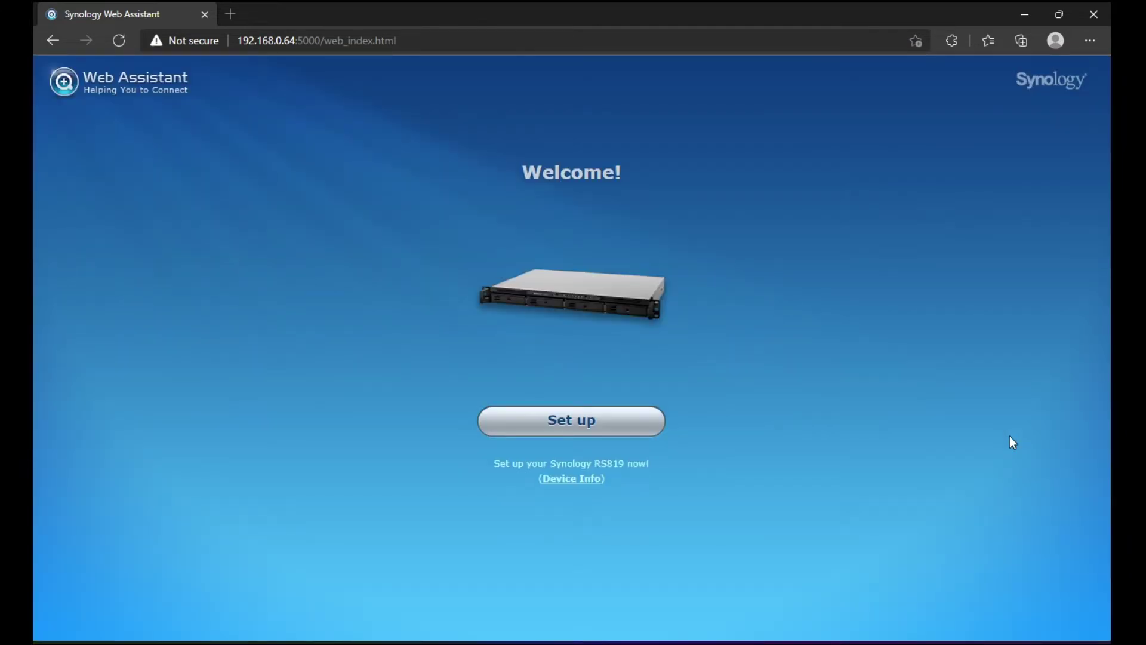
# Start the RackStation setup and install the latest DSM, accepting that all data on hard disk 1 is removed
pyautogui.click(600, 425)
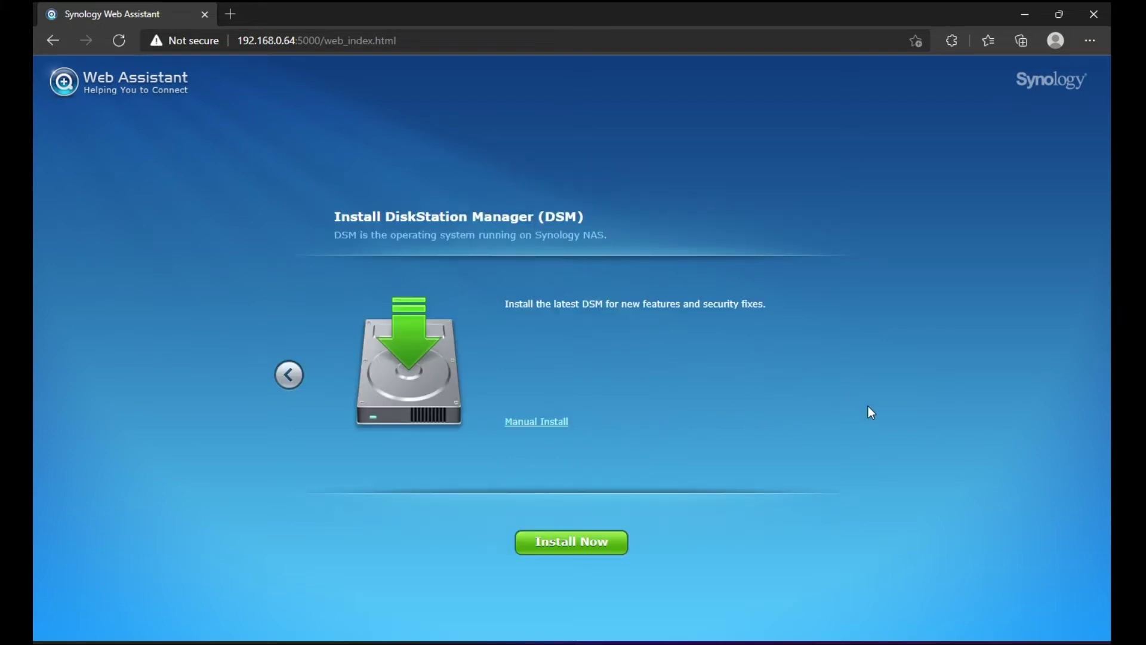
pyautogui.click(568, 553)
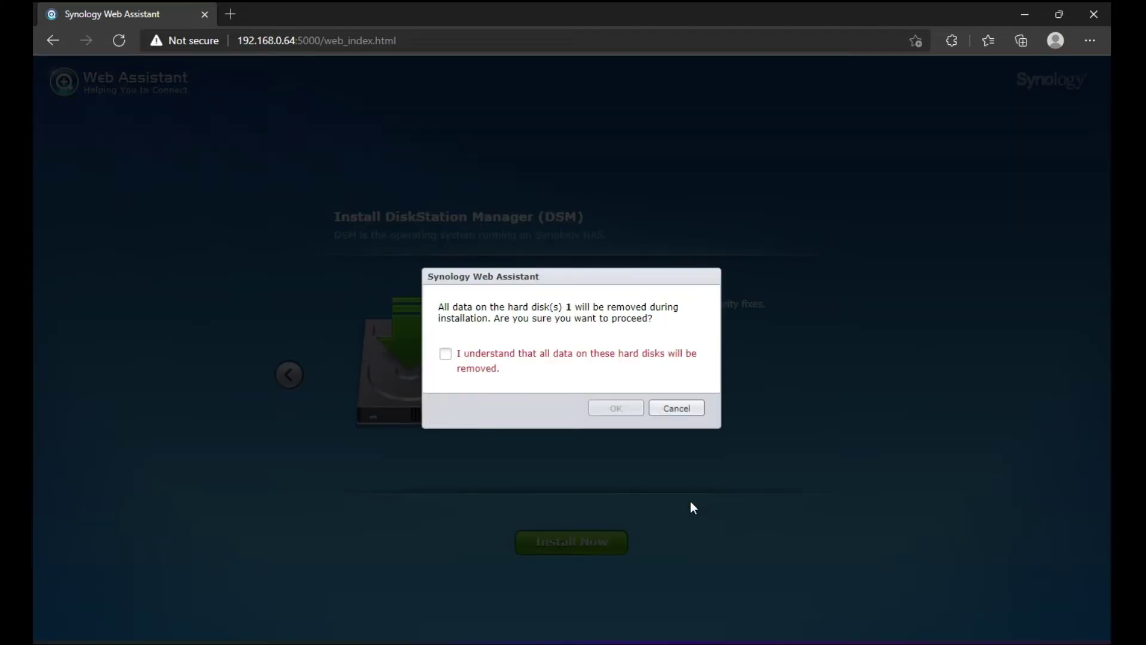
pyautogui.click(506, 356)
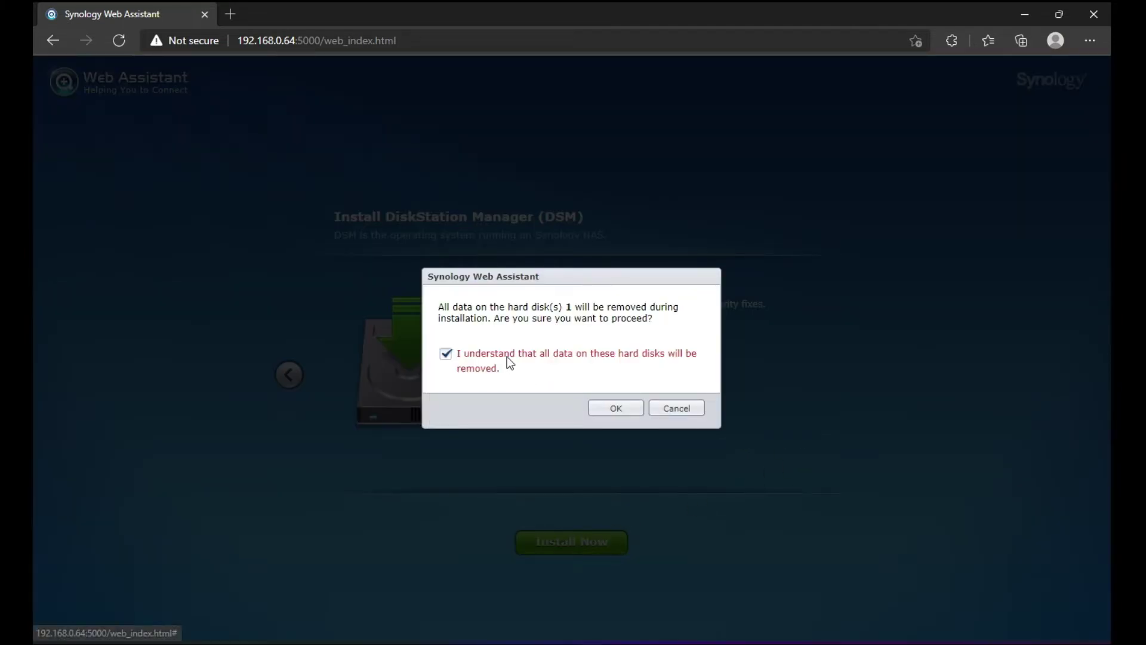
pyautogui.click(627, 412)
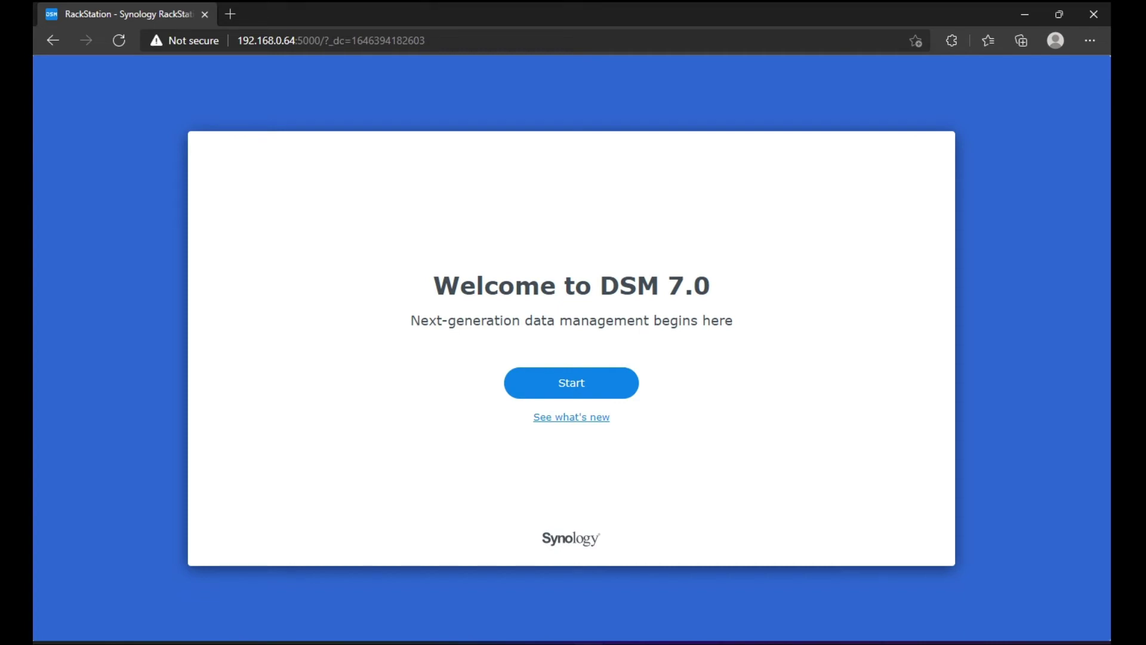
# Start the DSM 7.0 setup and enter GIT as the device name and administrator as the administrator account
pyautogui.click(583, 384)
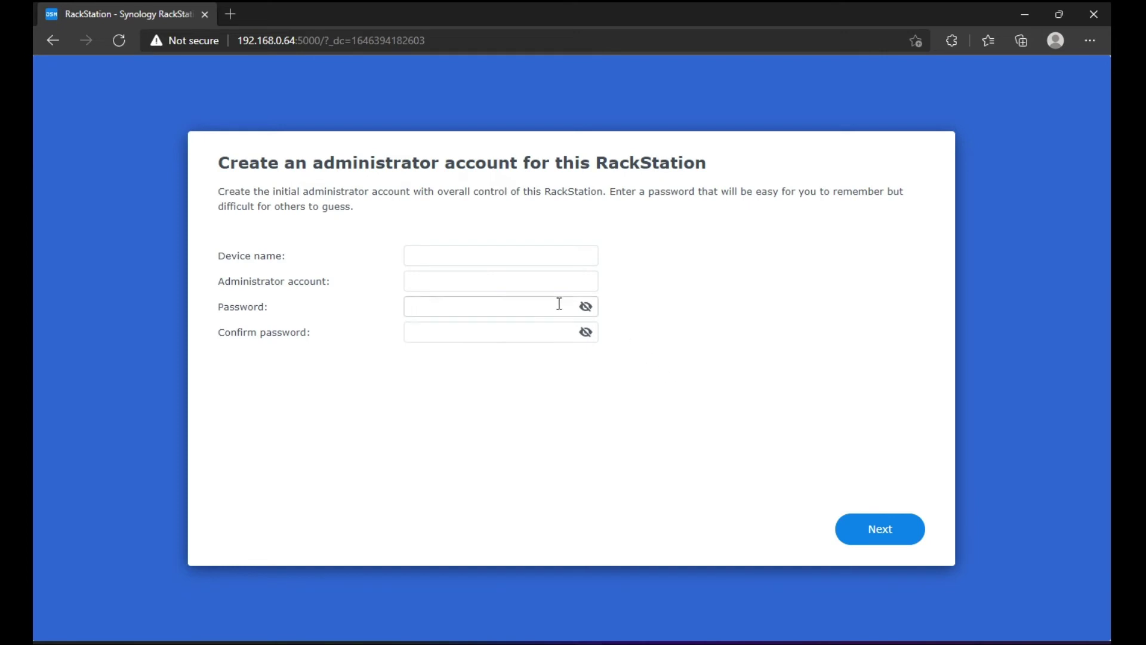
pyautogui.click(486, 257)
pyautogui.write('GIT')
pyautogui.press('Tab')
pyautogui.write('administ')
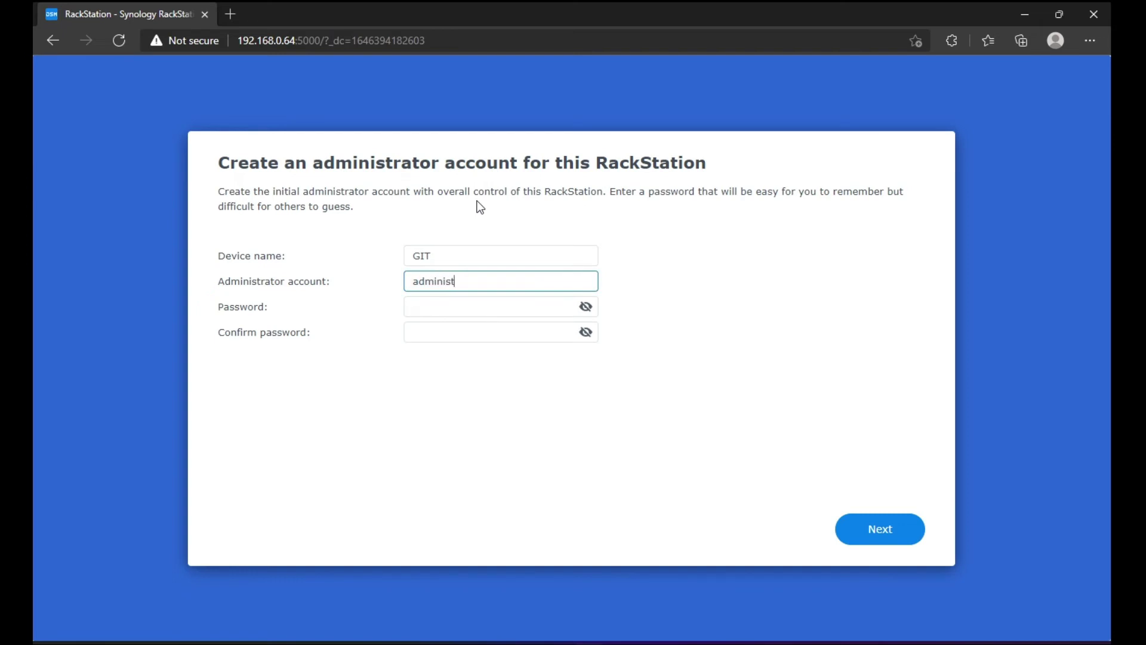
pyautogui.write('rator')
pyautogui.press('Tab')
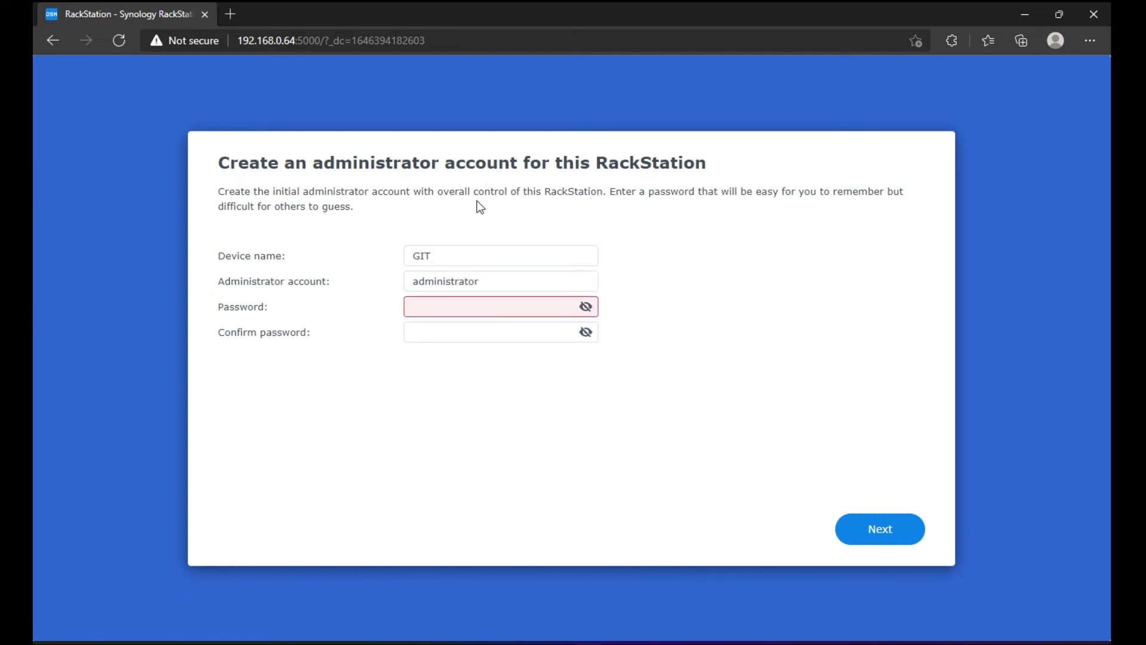
# Enter and confirm the administrator account's password, submit the account, and refuse to let the browser save the password
pyautogui.write('***********')
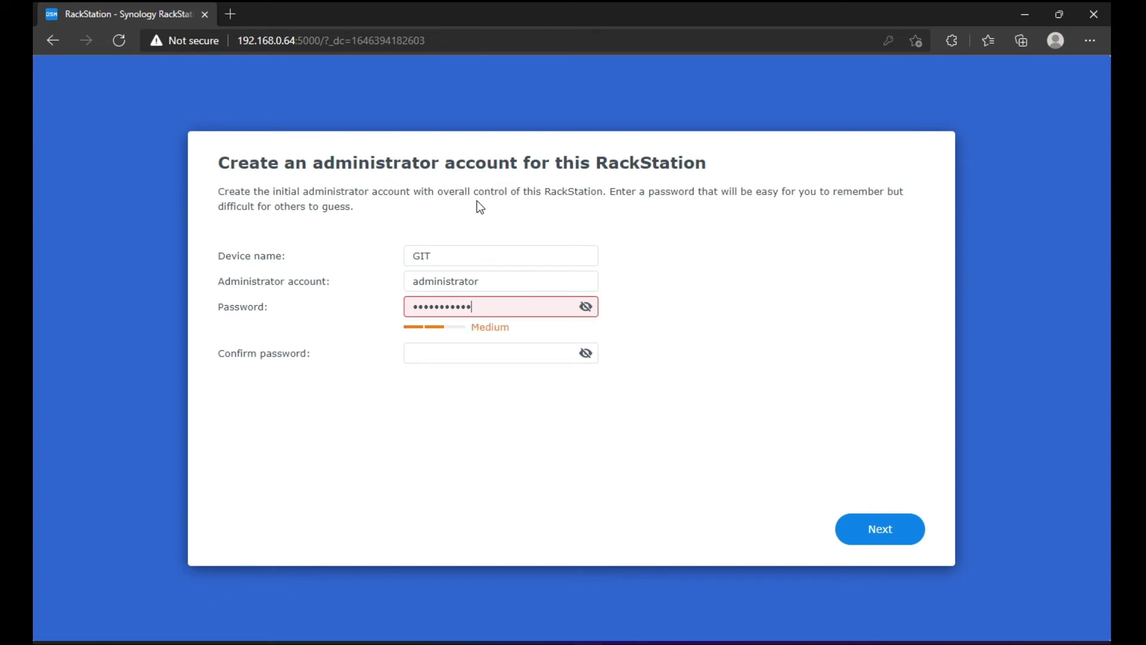
pyautogui.press('Tab')
pyautogui.write('**********')
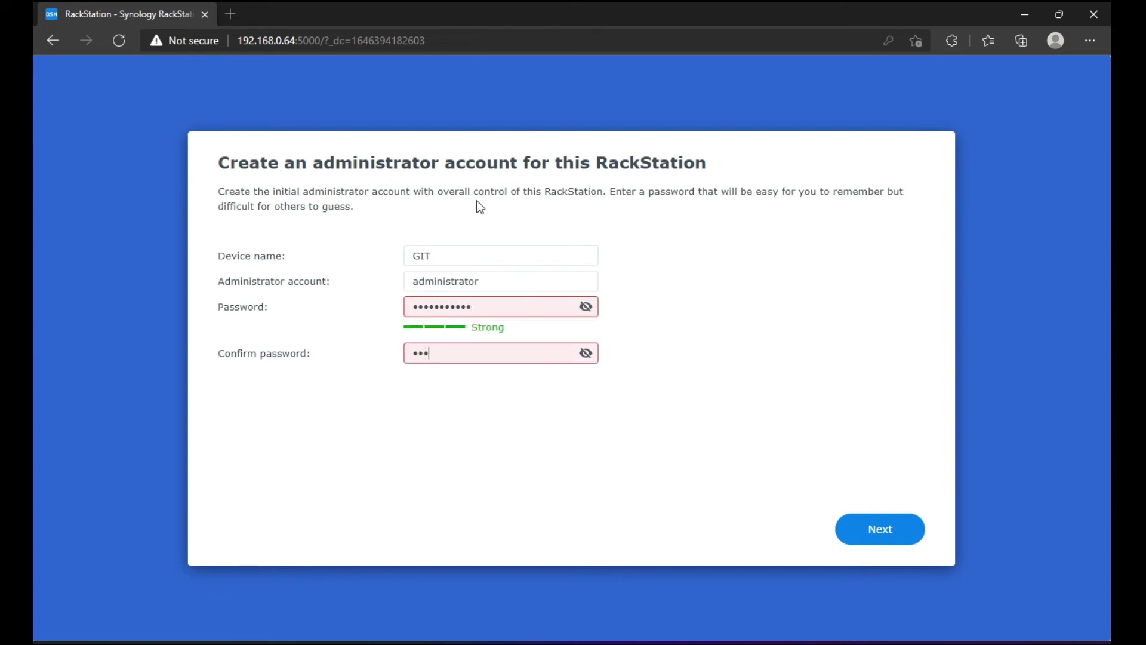
pyautogui.write('*')
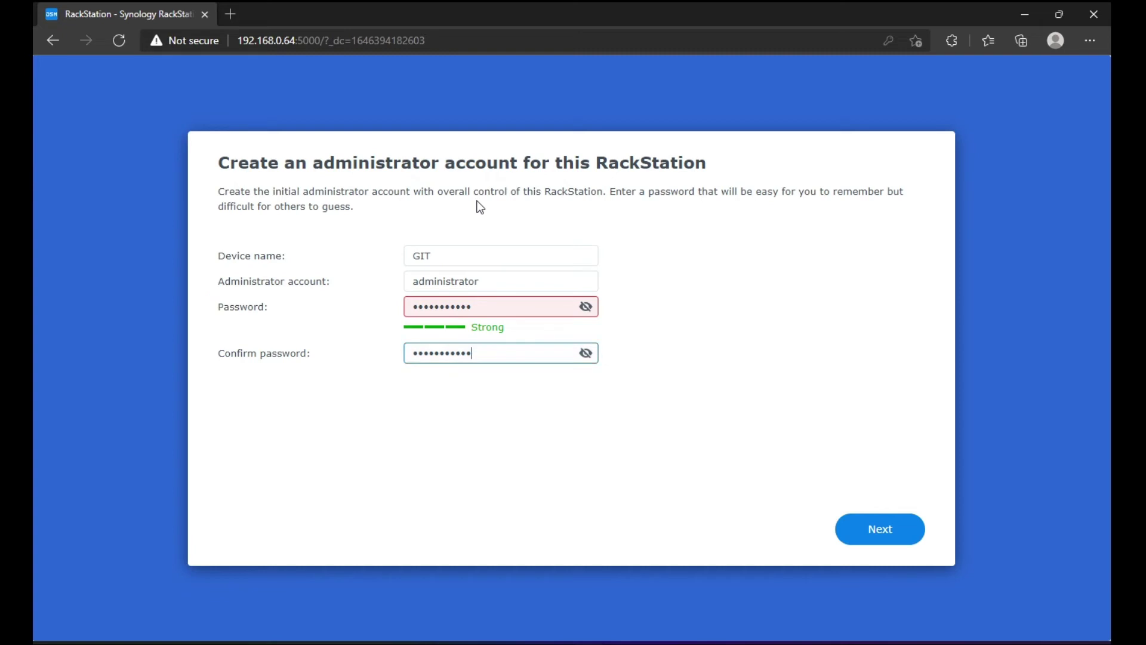
pyautogui.click(896, 526)
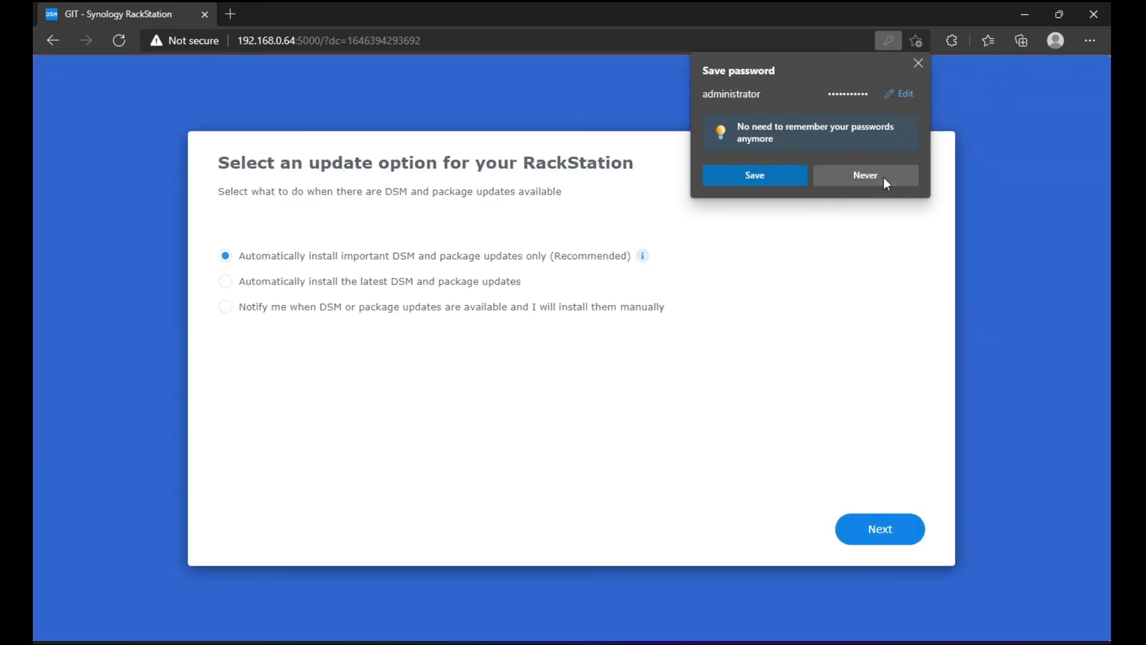
pyautogui.click(883, 177)
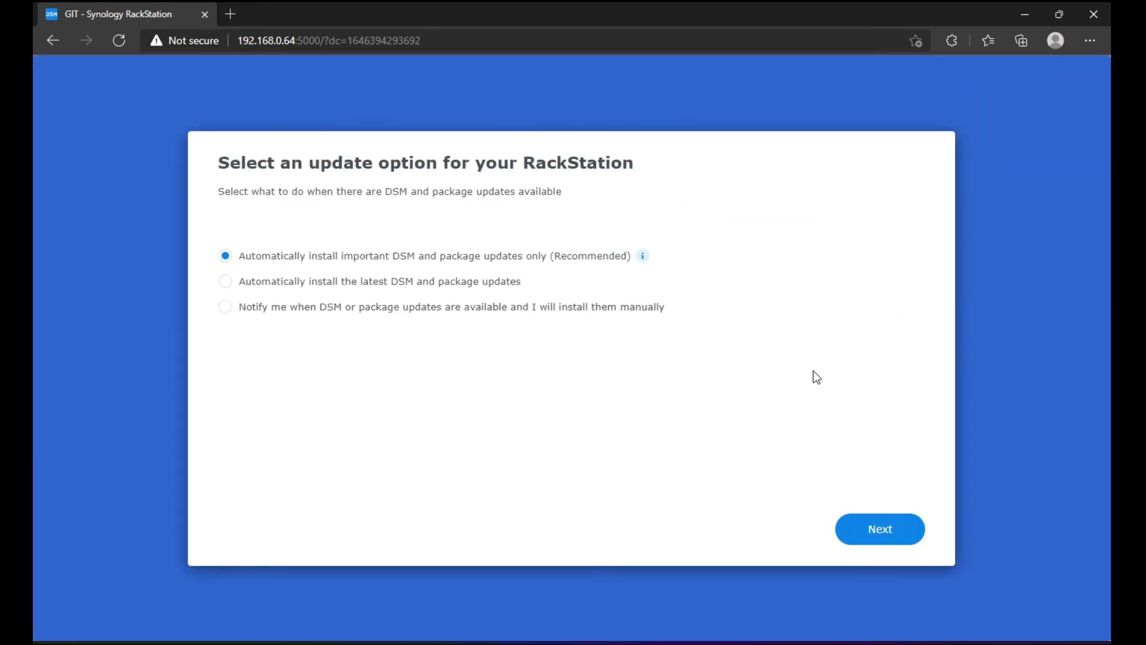
# Finish the setup with automatic installation of important updates only, no Synology Account and no consent to device analytics
pyautogui.click(871, 533)
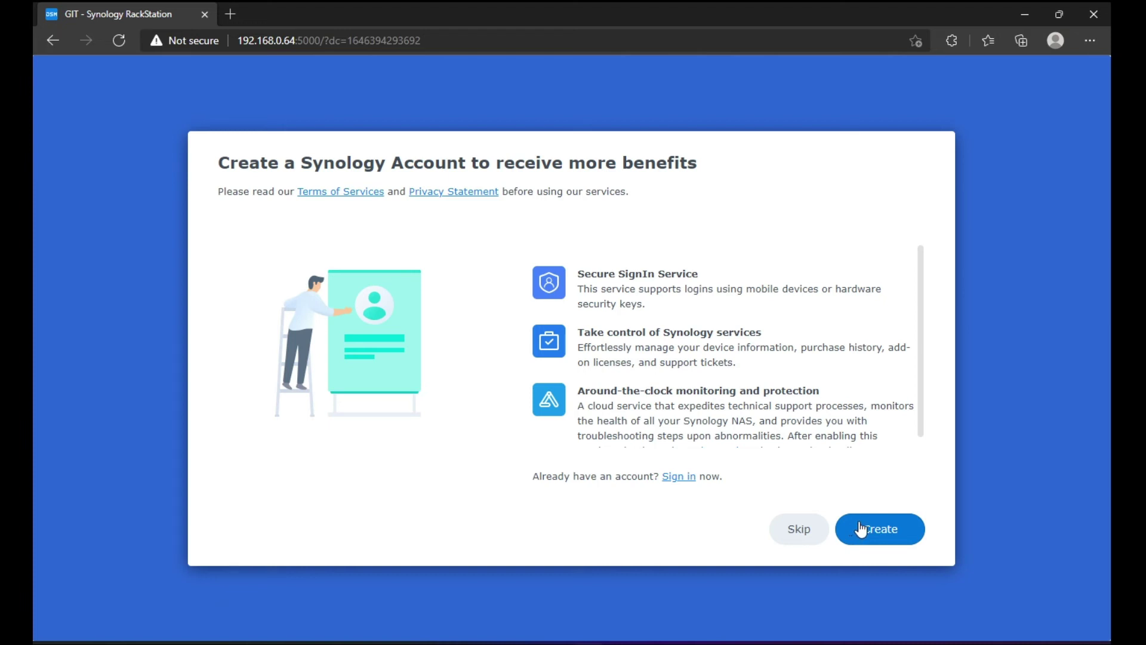
pyautogui.click(804, 530)
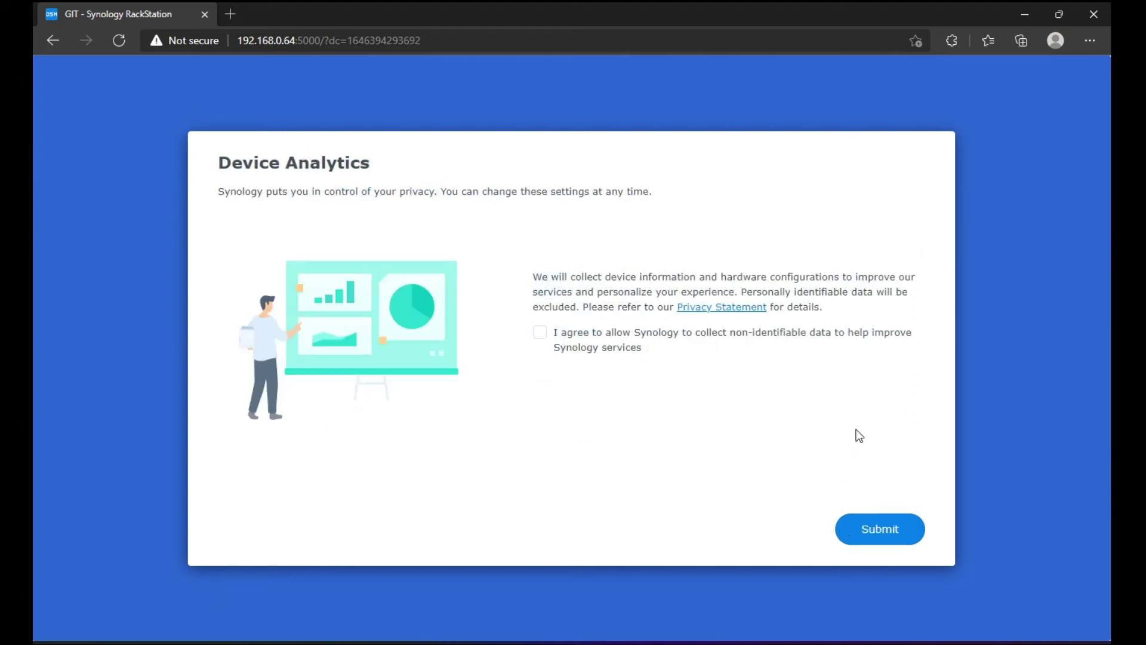
pyautogui.click(870, 530)
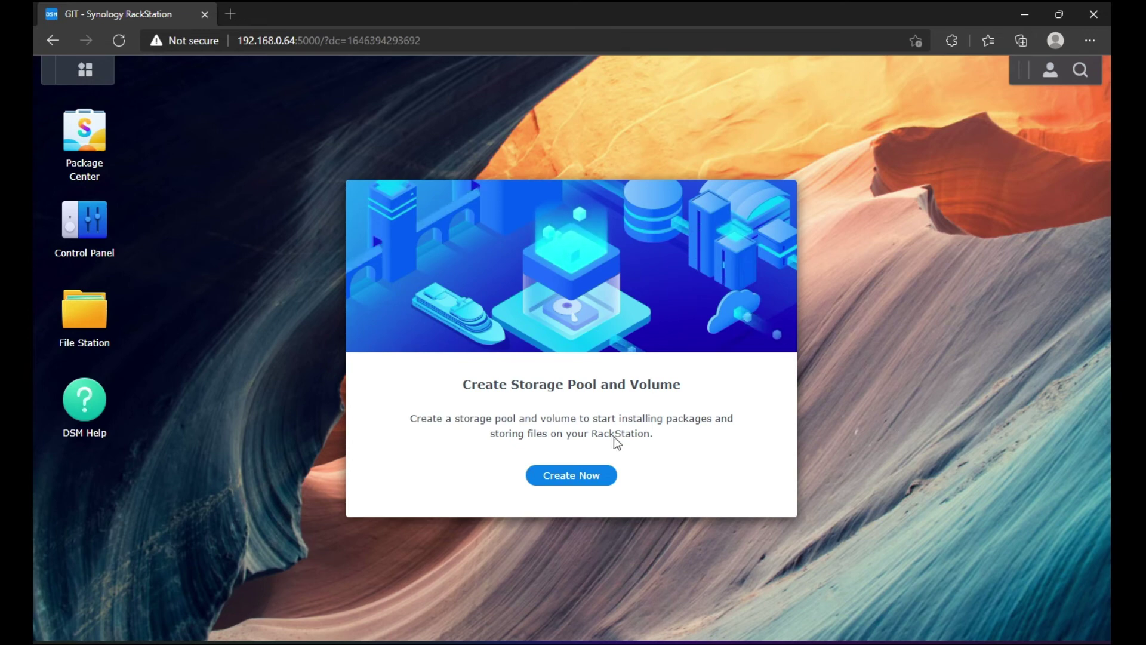
# Start creating a storage pool and volume, using the Basic RAID type and leaving the pool description empty
pyautogui.click(582, 480)
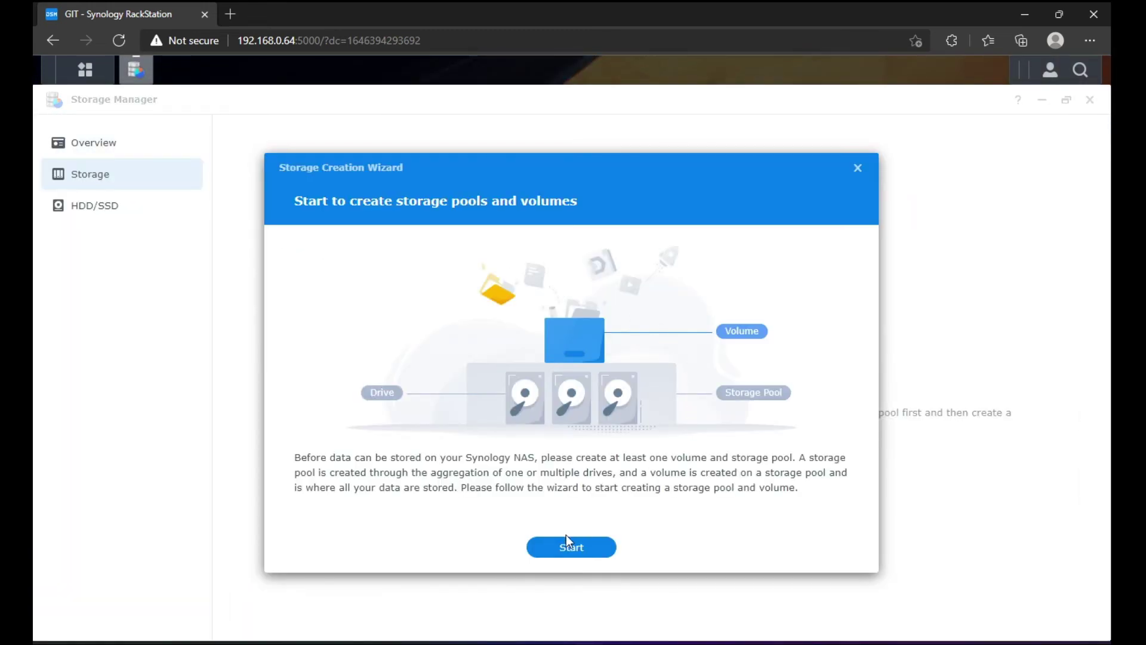
pyautogui.click(566, 535)
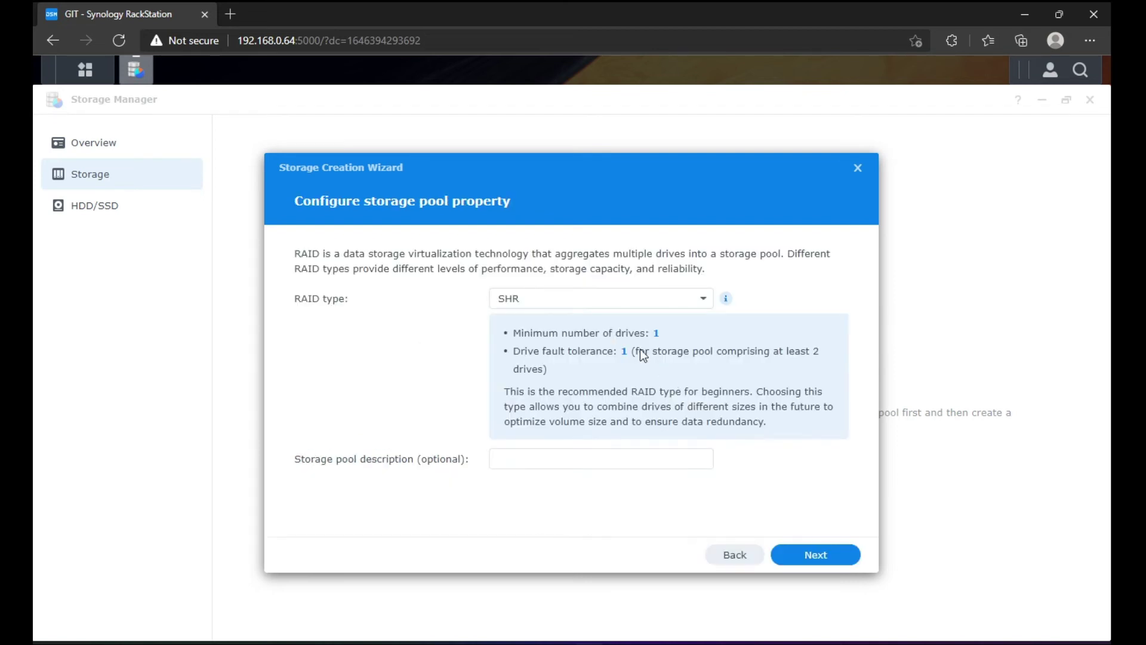
pyautogui.click(588, 299)
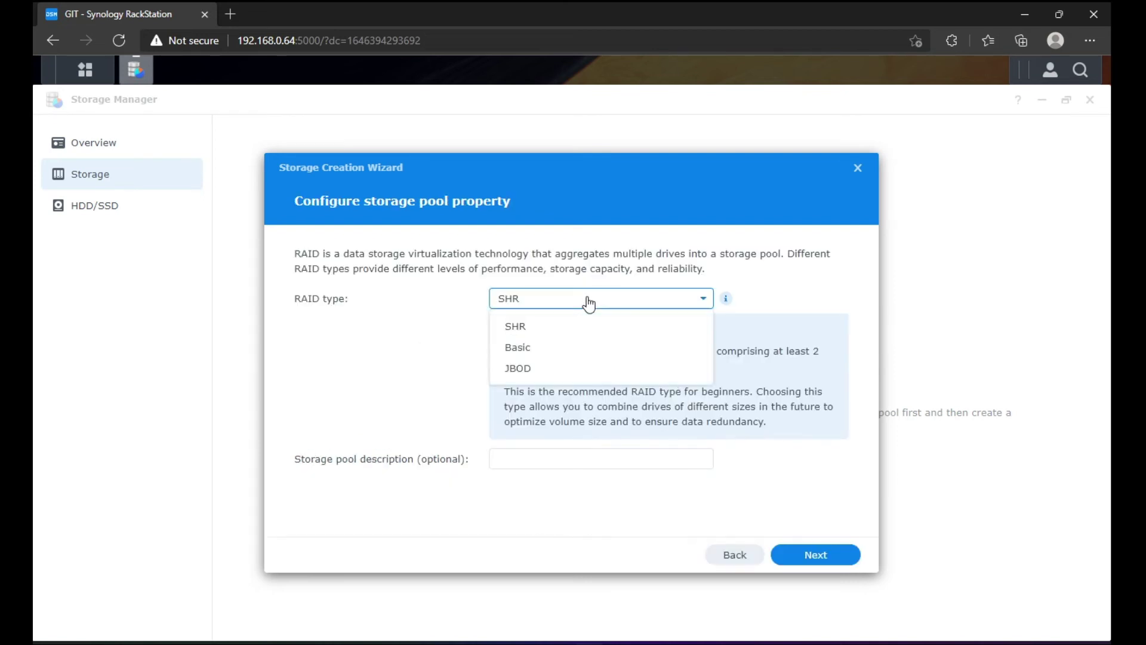
pyautogui.click(516, 354)
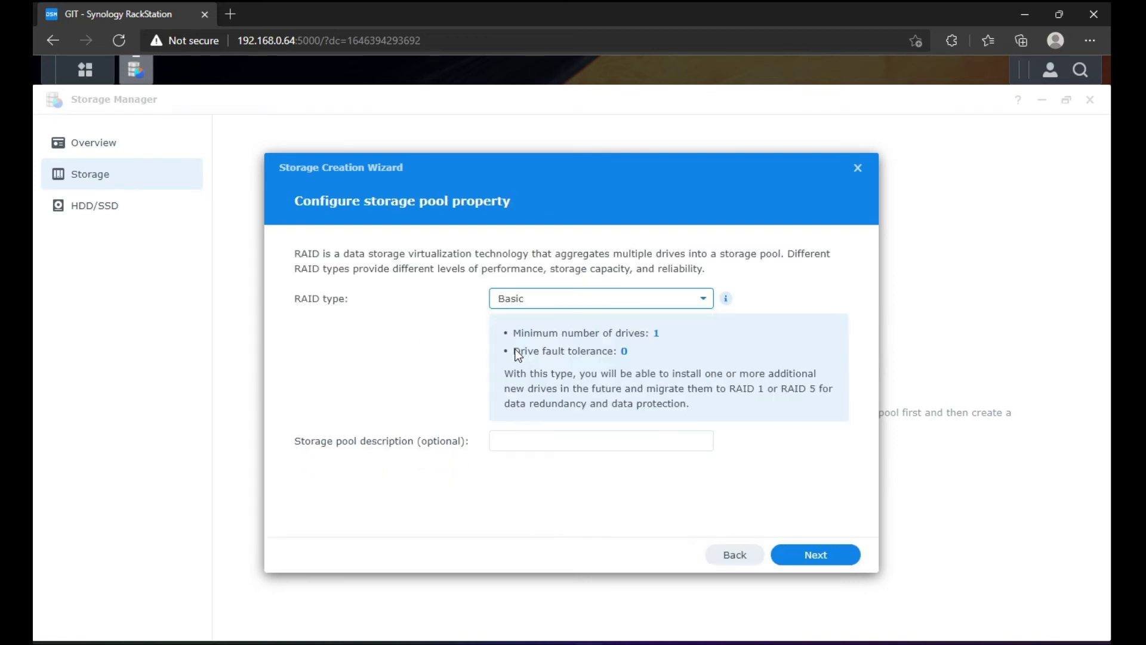
pyautogui.click(545, 442)
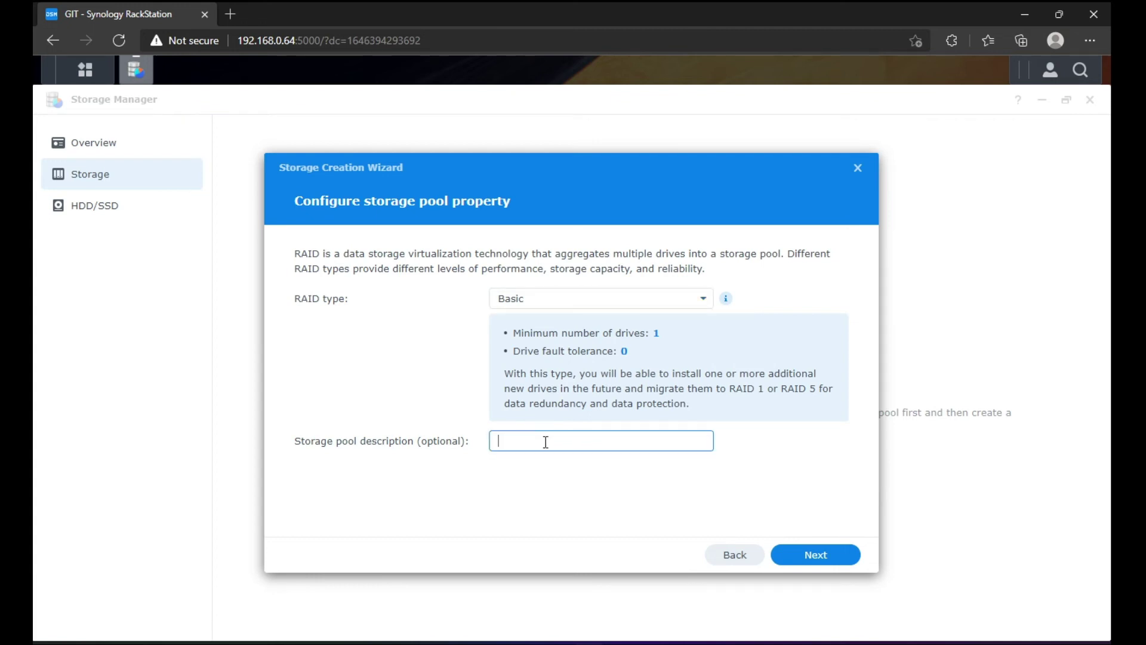
pyautogui.click(815, 556)
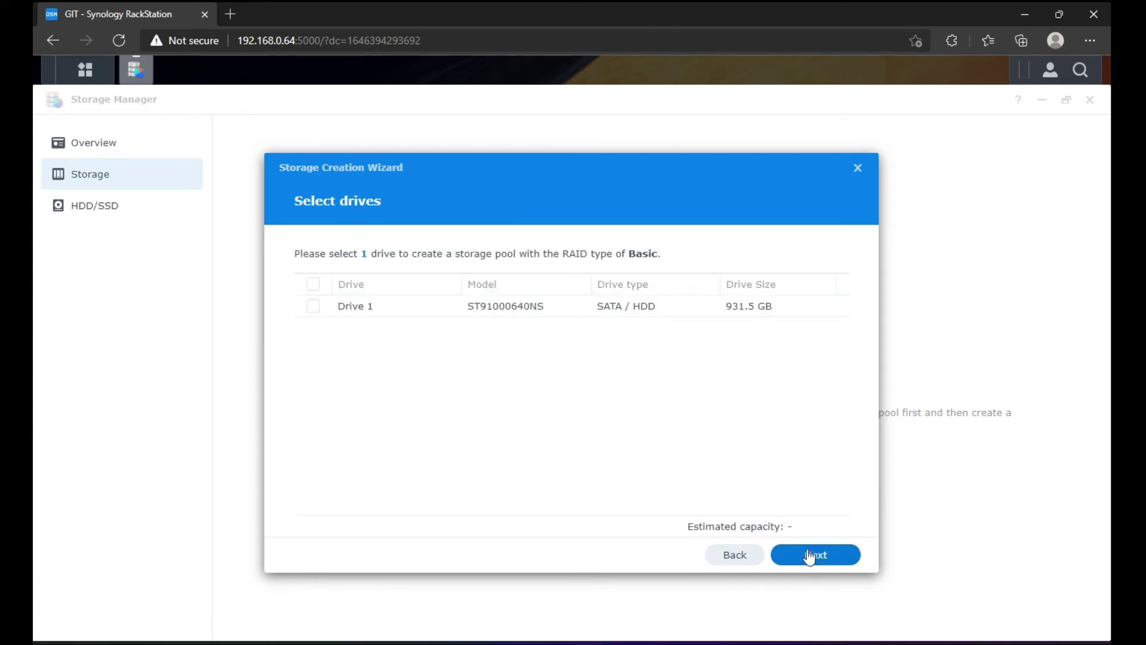
# Select Drive 1 for the storage pool, continue despite the compatibility notice, and skip the drive check
pyautogui.click(313, 306)
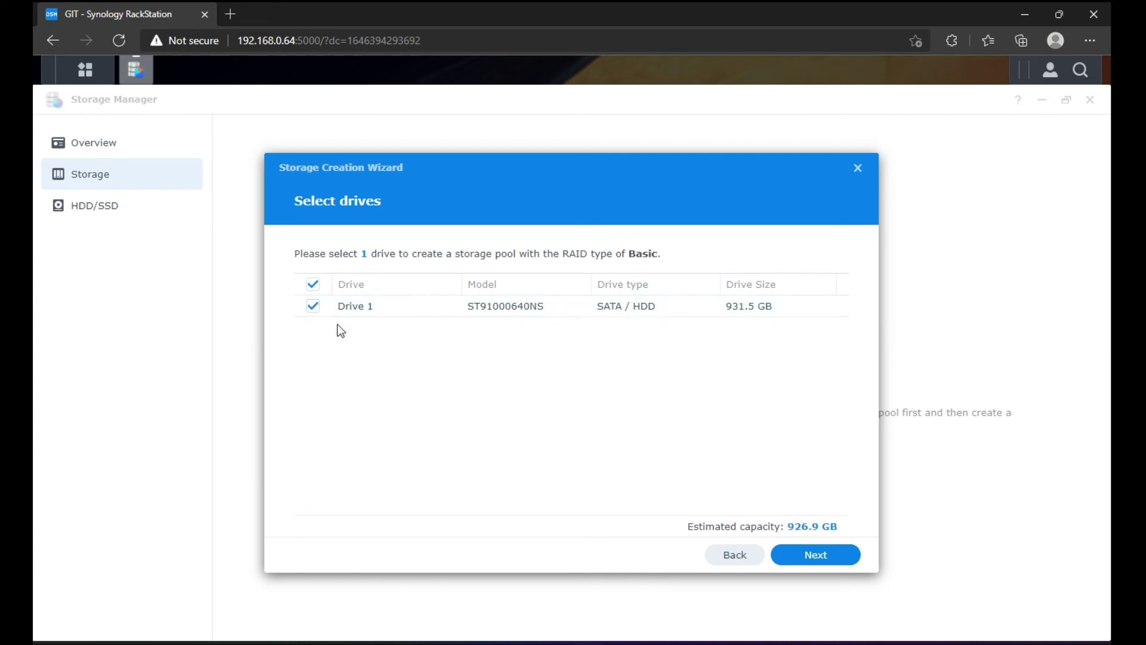
pyautogui.click(805, 557)
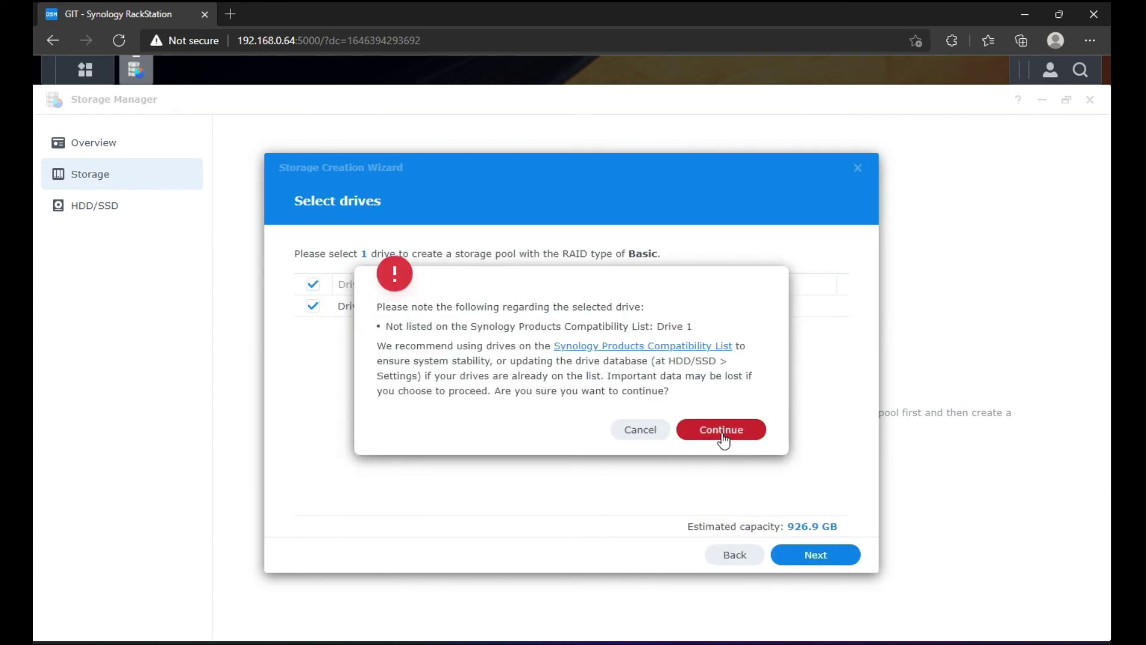
pyautogui.click(724, 432)
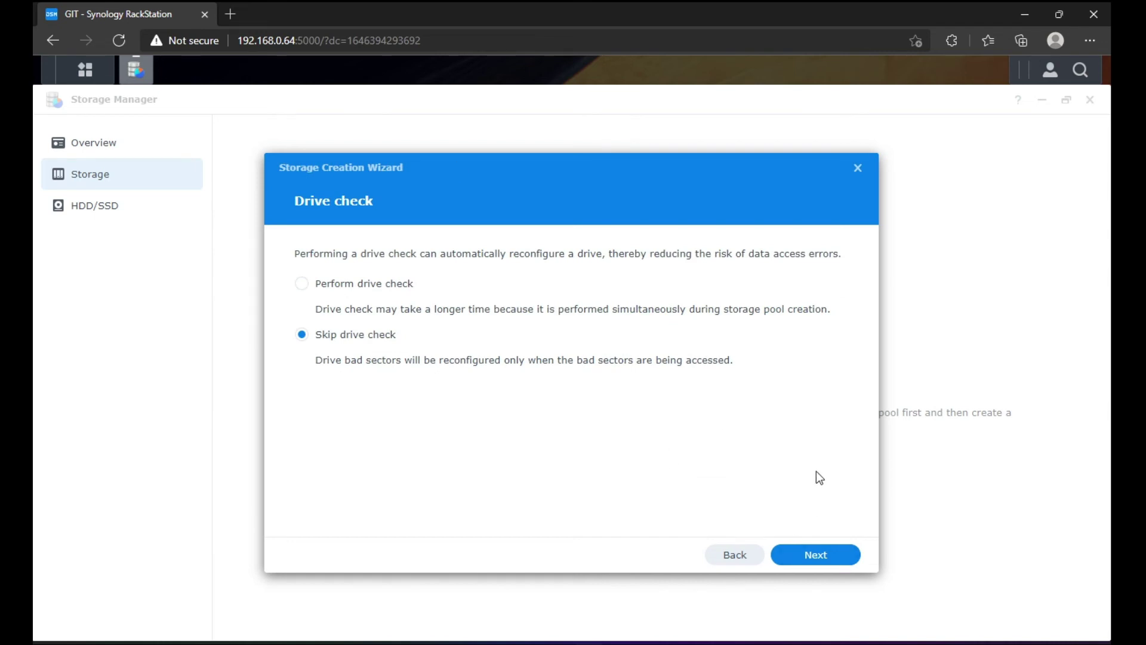
pyautogui.click(819, 555)
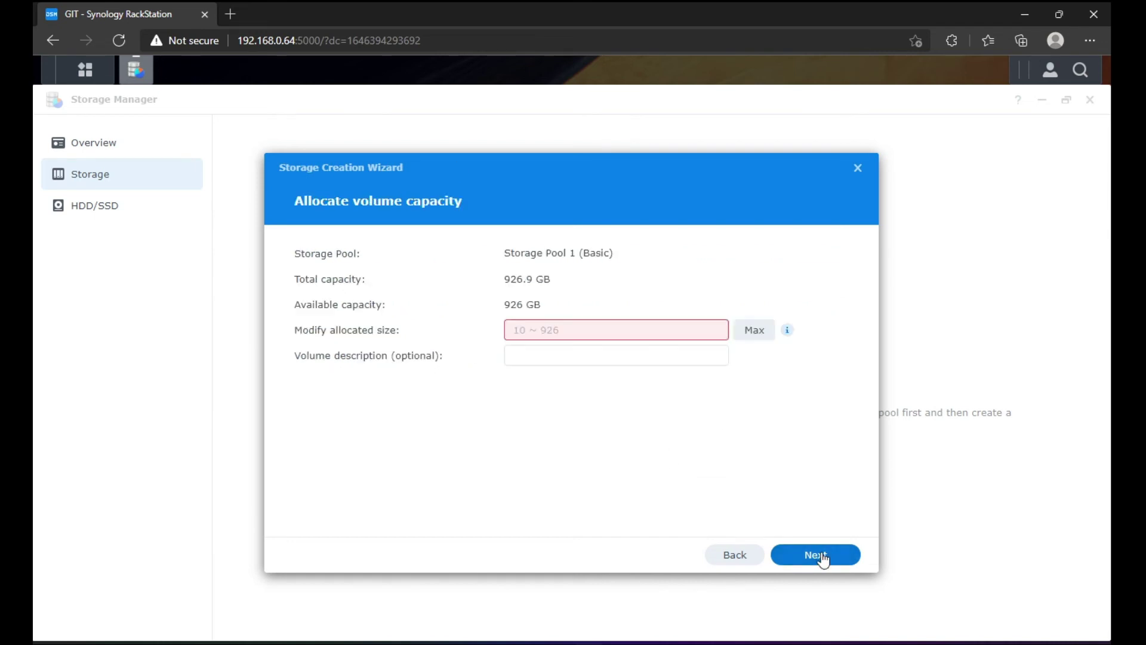
# Allocate 15 GB to the volume with the Btrfs file system and apply the settings, accepting erasure of the drive
pyautogui.click(581, 331)
pyautogui.write('15')
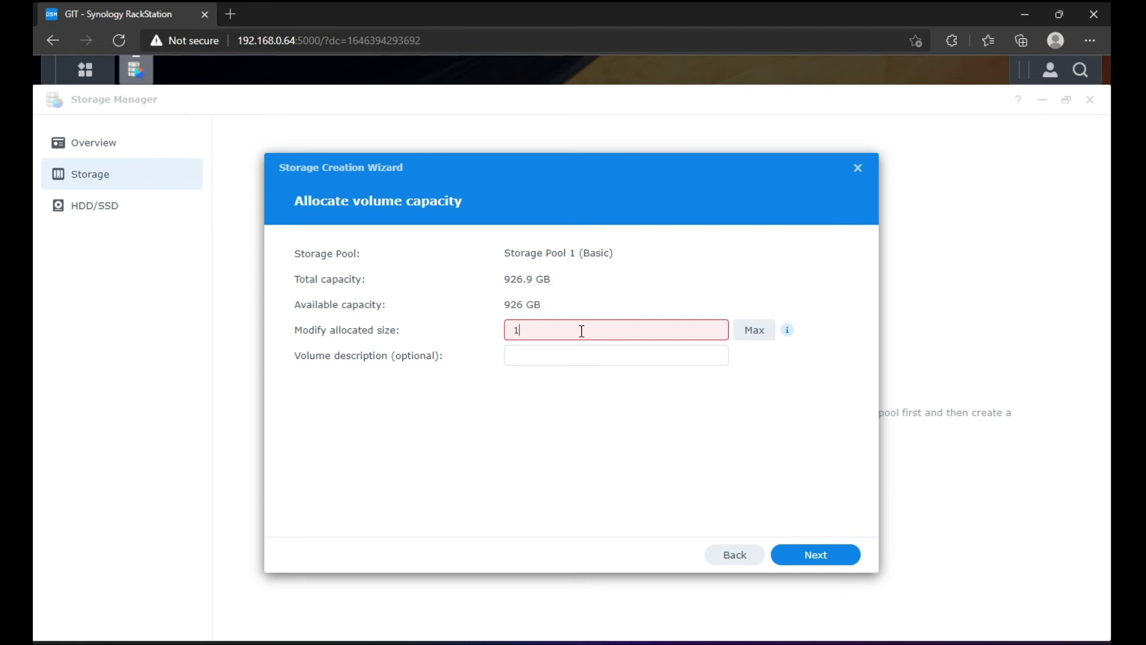
pyautogui.click(833, 555)
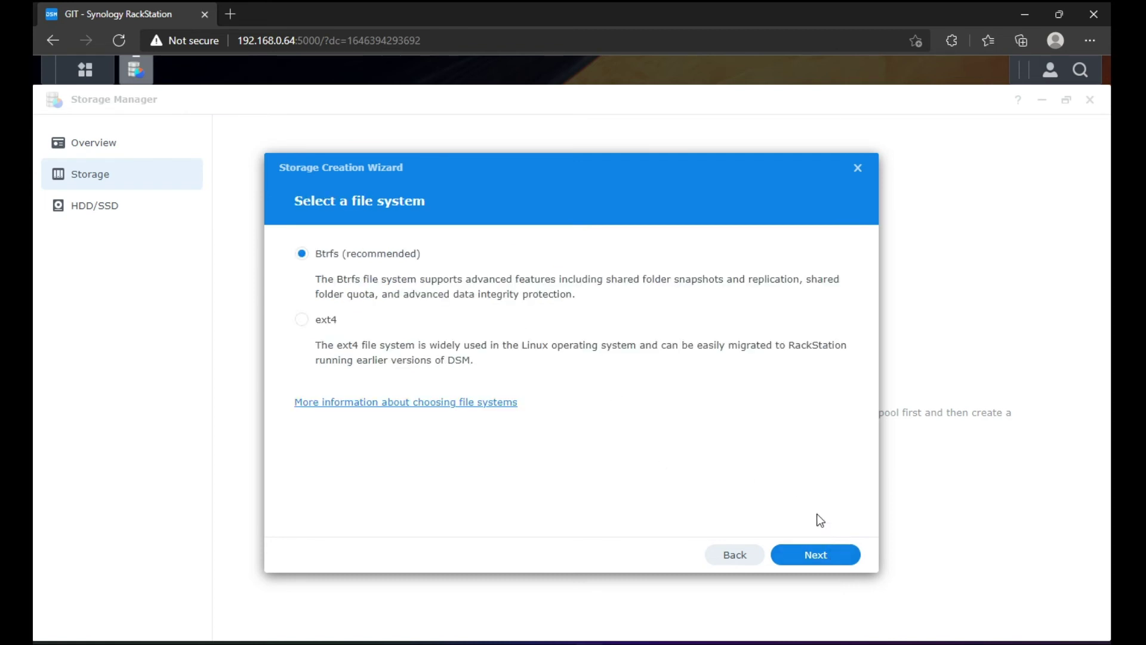
pyautogui.click(790, 564)
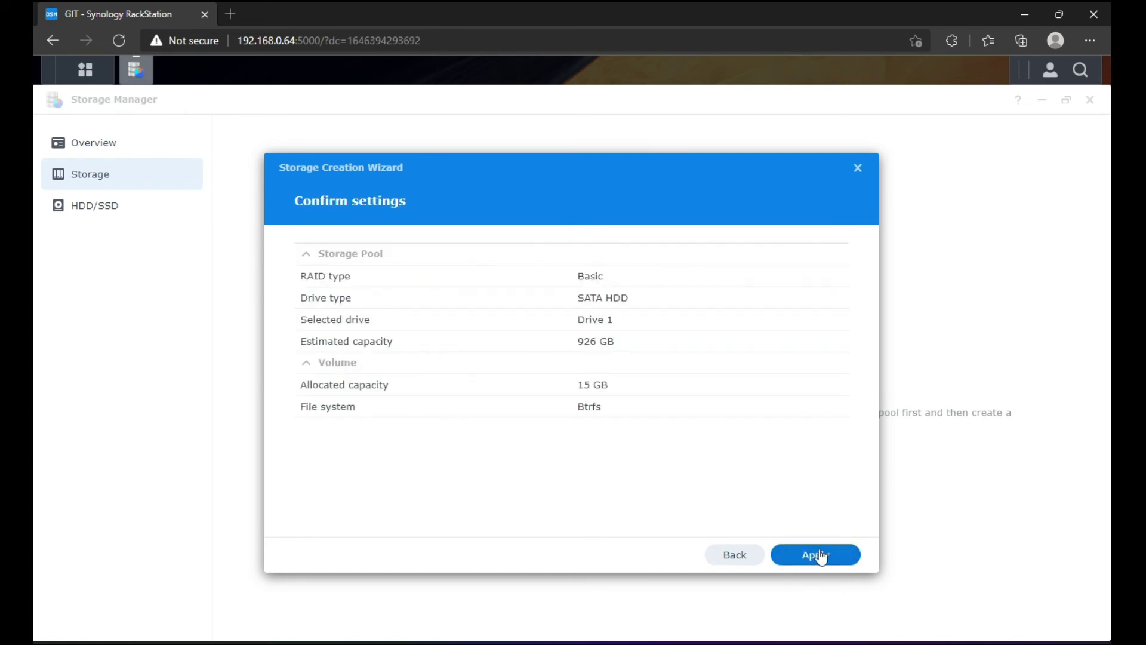
pyautogui.click(819, 560)
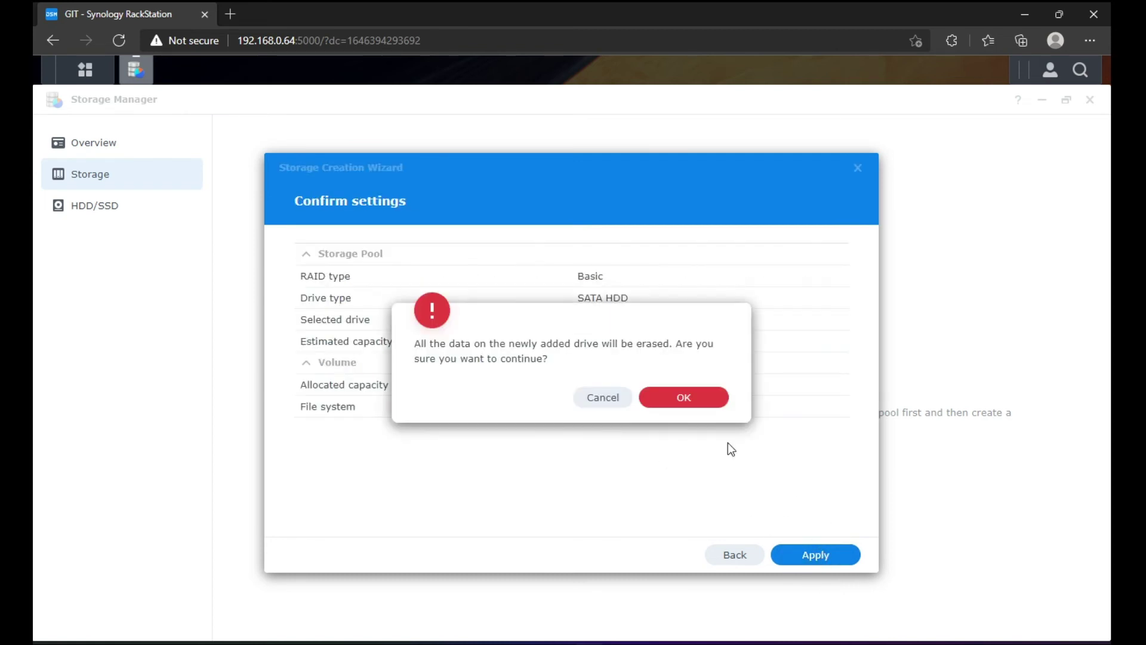
pyautogui.click(677, 397)
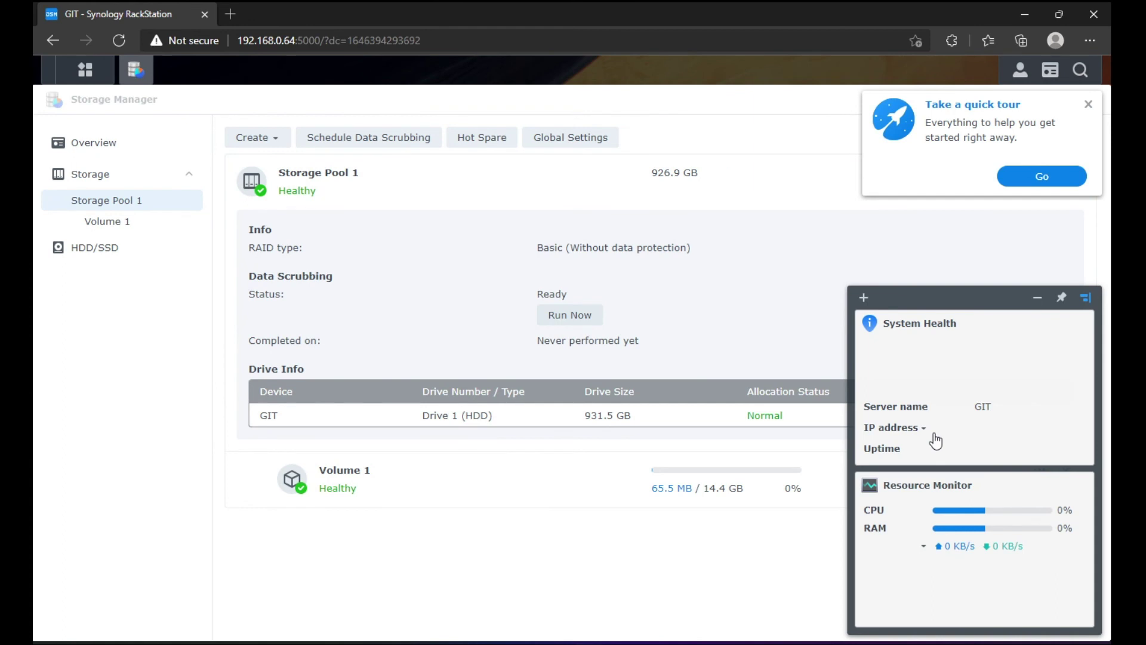
# Take the quick tour, view the help topic on accessing the NAS from anywhere, and close DSM Help
pyautogui.click(1044, 179)
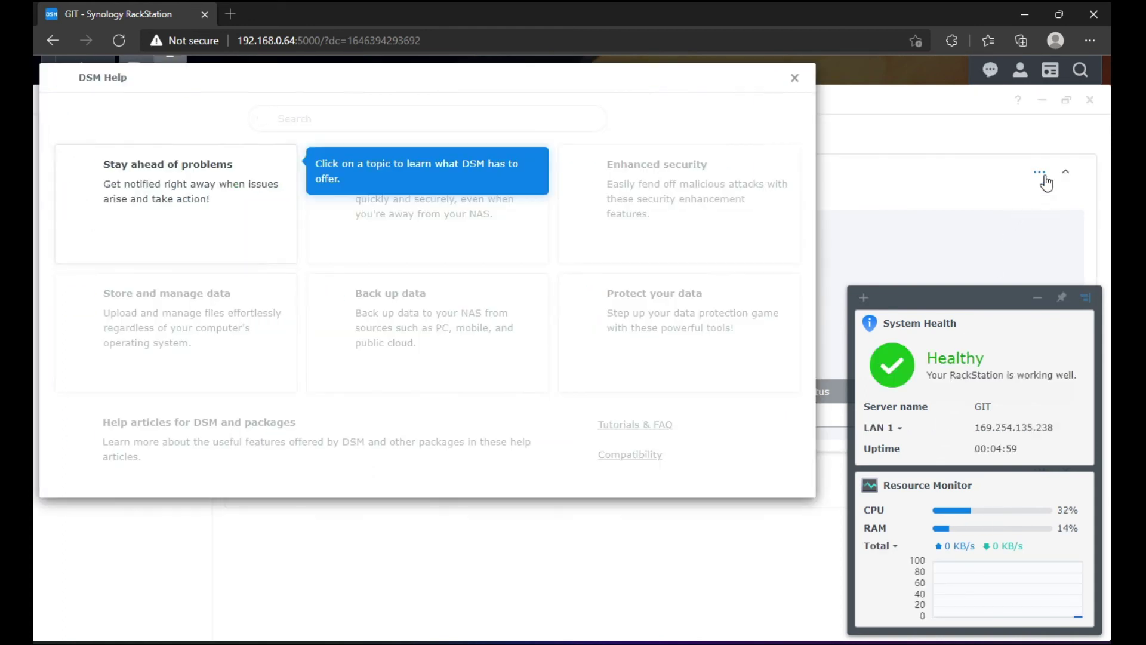
pyautogui.click(535, 161)
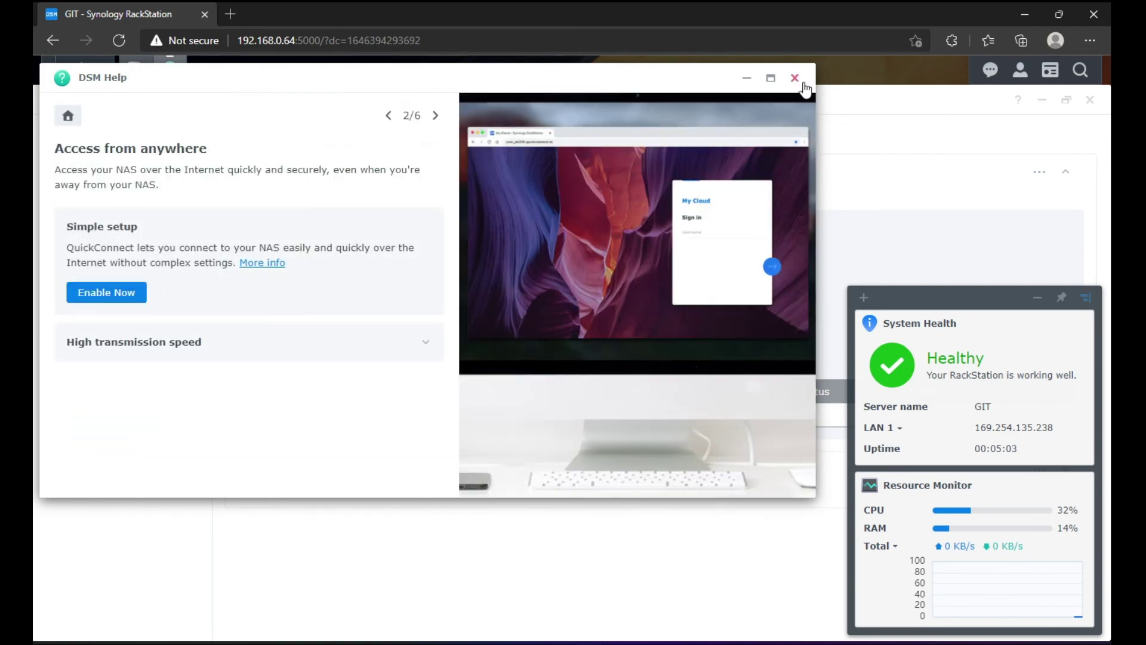
pyautogui.click(795, 78)
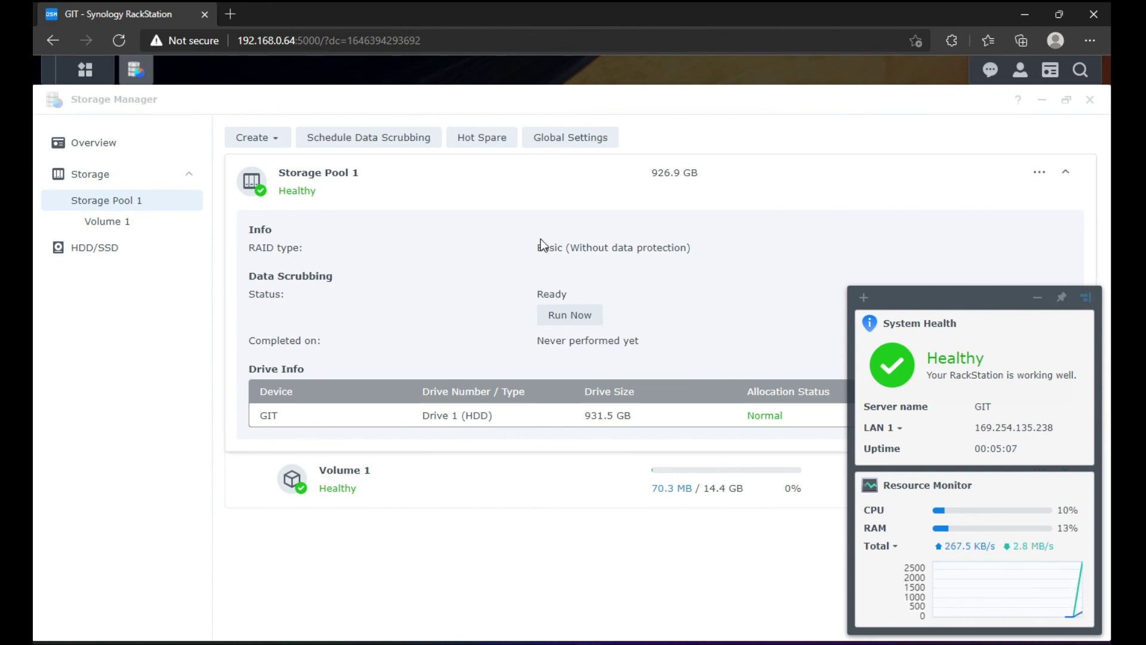
# Undock the System Health and Resource Monitor widget panel, close Storage Manager, and reposition the panel slightly on the desktop
pyautogui.moveTo(988, 296)
pyautogui.mouseDown()
pyautogui.moveTo(967, 296)
pyautogui.moveTo(967, 278)
pyautogui.mouseUp()
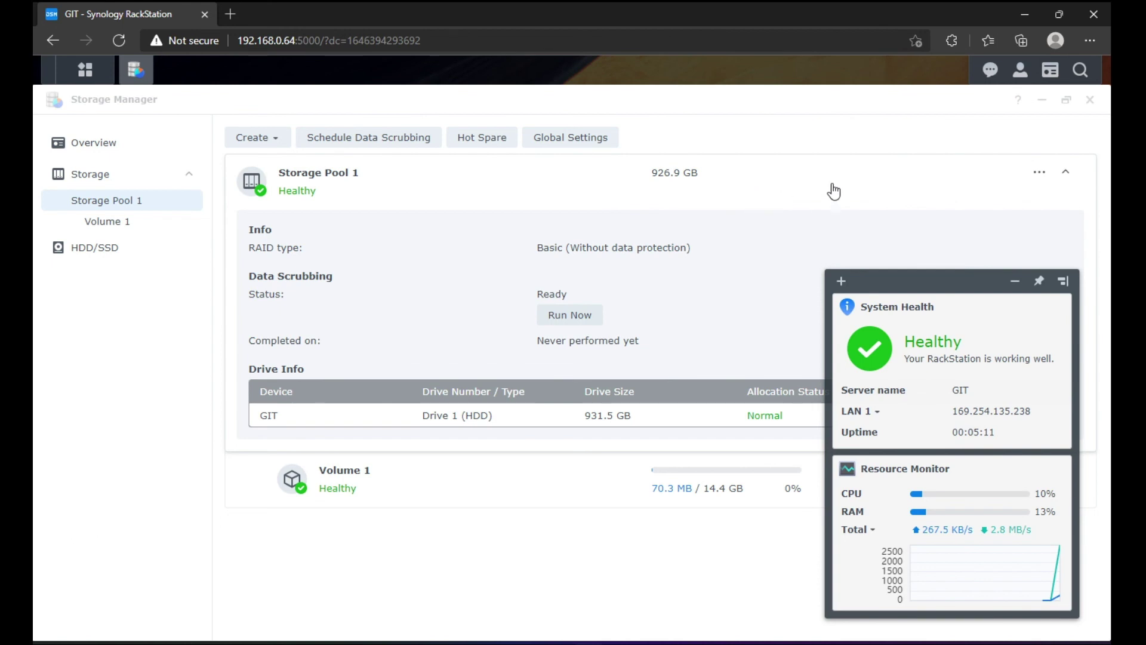
pyautogui.click(1091, 101)
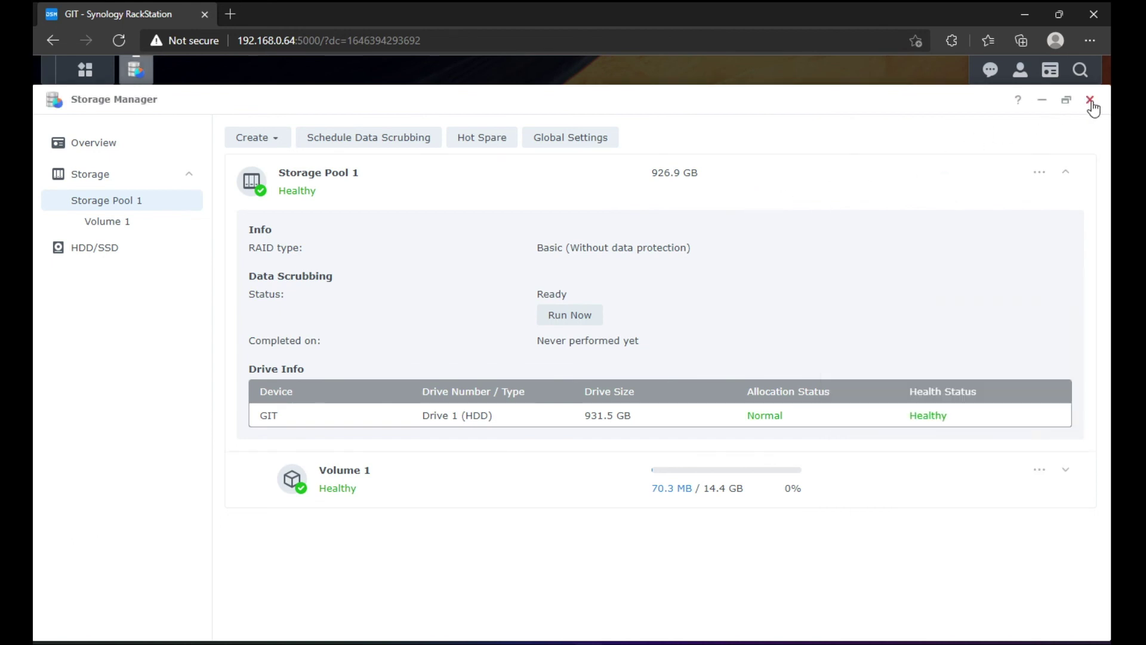
pyautogui.moveTo(964, 285); pyautogui.dragTo(974, 283)
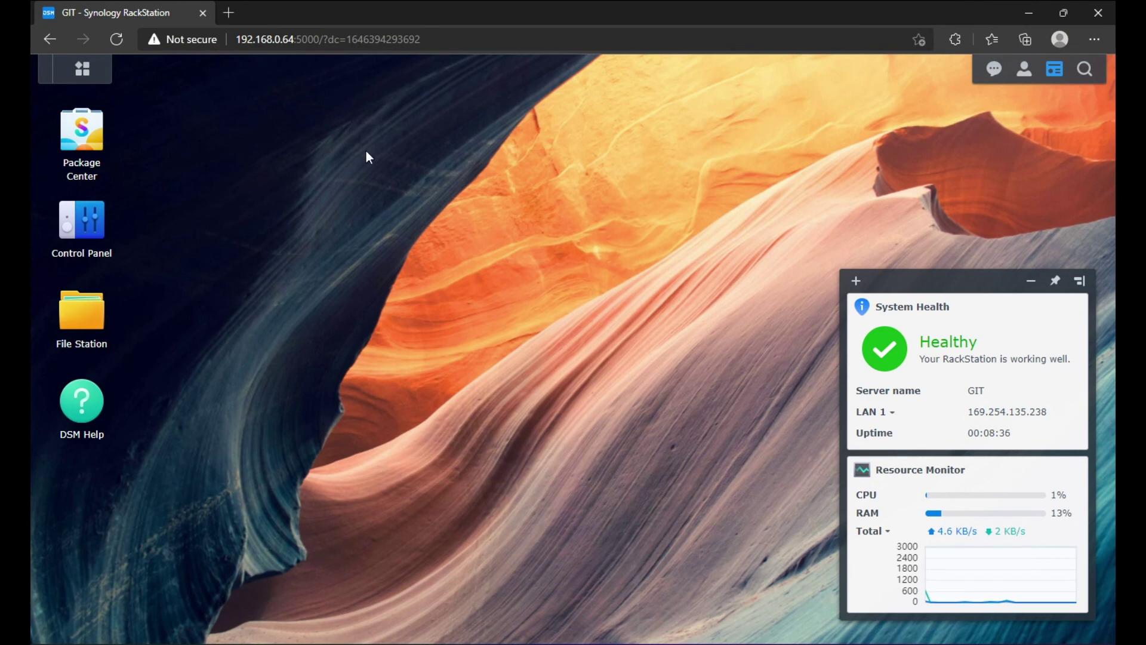
# Display all applications available on the RackStation
pyautogui.click(88, 70)
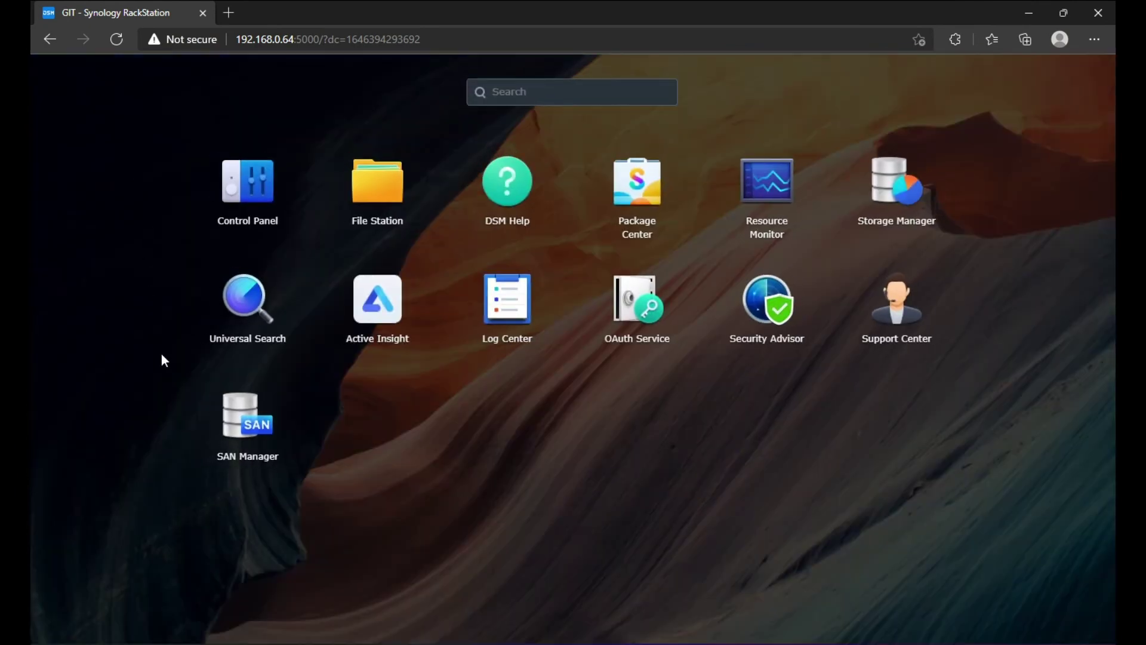